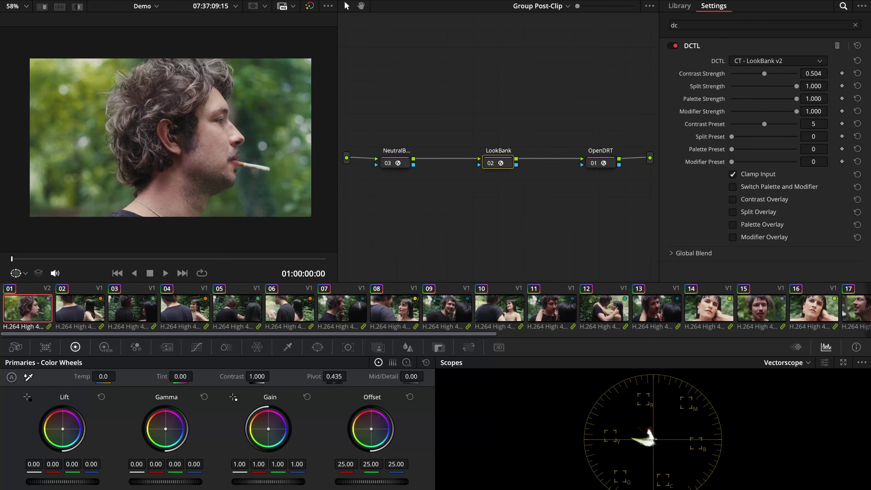
Set the LookBank node's Split Preset to 10 and its Split Strength to 0.295
{"action": "left_click_drag", "start_coordinate": [764, 123], "coordinate": [764, 124]}
{"action": "left_click_drag", "start_coordinate": [732, 137], "coordinate": [796, 137]}
{"action": "left_click_drag", "start_coordinate": [796, 86], "coordinate": [749, 86]}
{"action": "mouse_move", "coordinate": [796, 136]}
{"action": "left_mouse_down"}
{"action": "mouse_move", "coordinate": [745, 136]}
{"action": "mouse_move", "coordinate": [796, 137]}
{"action": "left_mouse_up"}
Set the LookBank node's Palette Preset to 3 and its Palette Strength to 0.651
{"action": "mouse_move", "coordinate": [732, 149]}
{"action": "left_mouse_down"}
{"action": "mouse_move", "coordinate": [789, 149]}
{"action": "mouse_move", "coordinate": [750, 148]}
{"action": "left_mouse_up"}
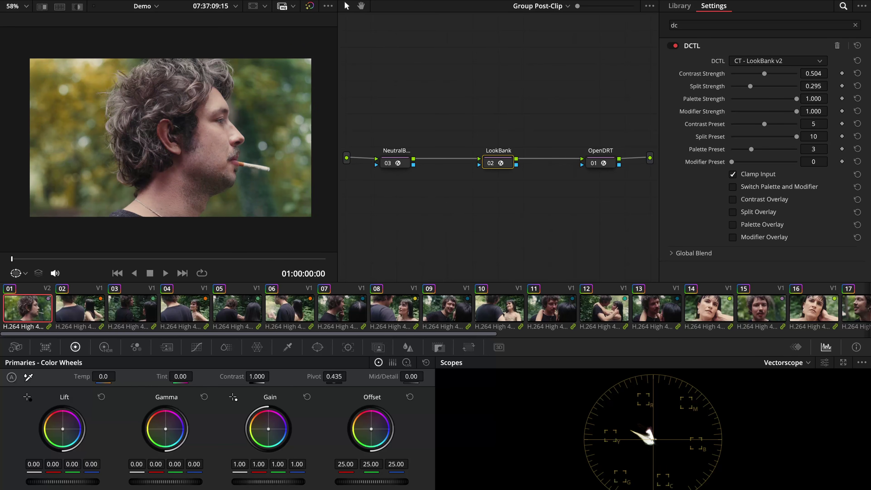
{"action": "left_click_drag", "start_coordinate": [796, 99], "coordinate": [774, 98]}
Set the LookBank node's Modifier Preset to 6 at a Modifier Strength of 0.550, checking its curves with the Modifier Overlay
{"action": "left_click_drag", "start_coordinate": [732, 161], "coordinate": [770, 162]}
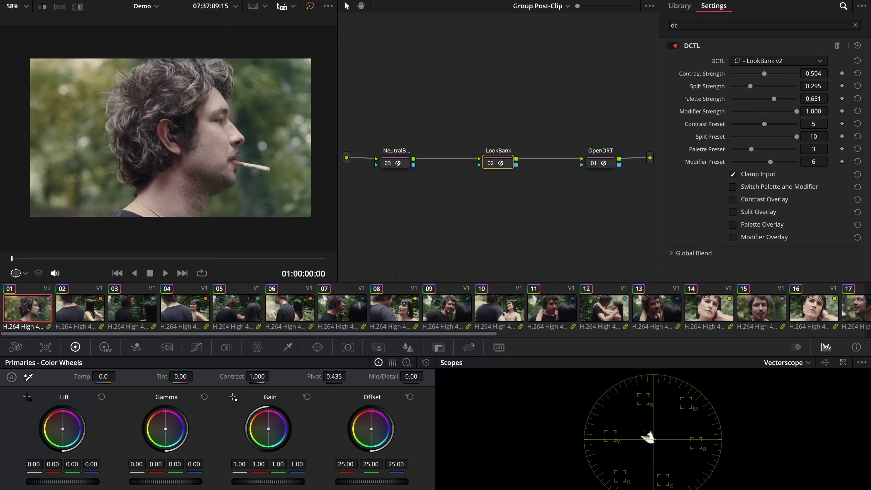
{"action": "mouse_move", "coordinate": [797, 111]}
{"action": "left_mouse_down"}
{"action": "mouse_move", "coordinate": [731, 111]}
{"action": "mouse_move", "coordinate": [788, 111]}
{"action": "mouse_move", "coordinate": [767, 112]}
{"action": "left_mouse_up"}
{"action": "left_click", "coordinate": [732, 237]}
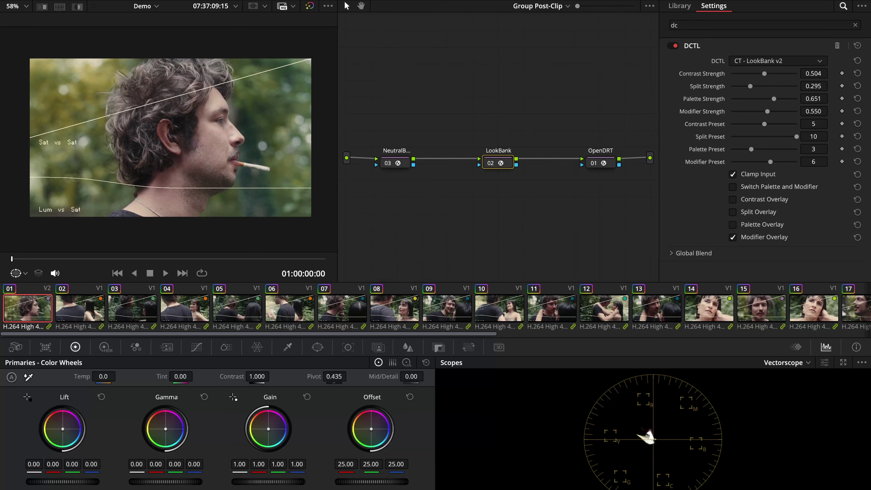
{"action": "left_click", "coordinate": [732, 237]}
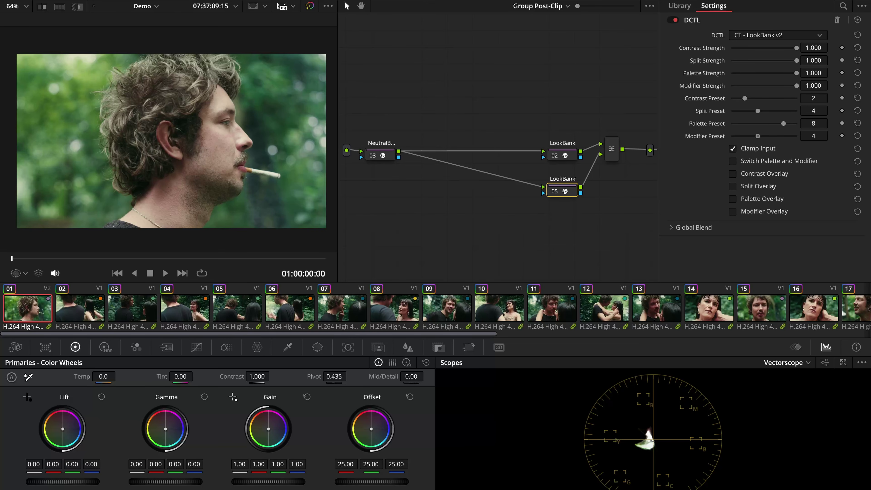
Toggle the second parallel LookBank node off and on repeatedly to compare the two looks
{"action": "key", "text": "ctrl+d"}
{"action": "key", "text": "ctrl+d"}
{"action": "key", "text": "ctrl+d"}
{"action": "key", "text": "ctrl+d"}
{"action": "key", "text": "ctrl+d"}
{"action": "key", "text": "ctrl+d"}
{"action": "key", "text": "ctrl+d"}
{"action": "key", "text": "ctrl+d"}
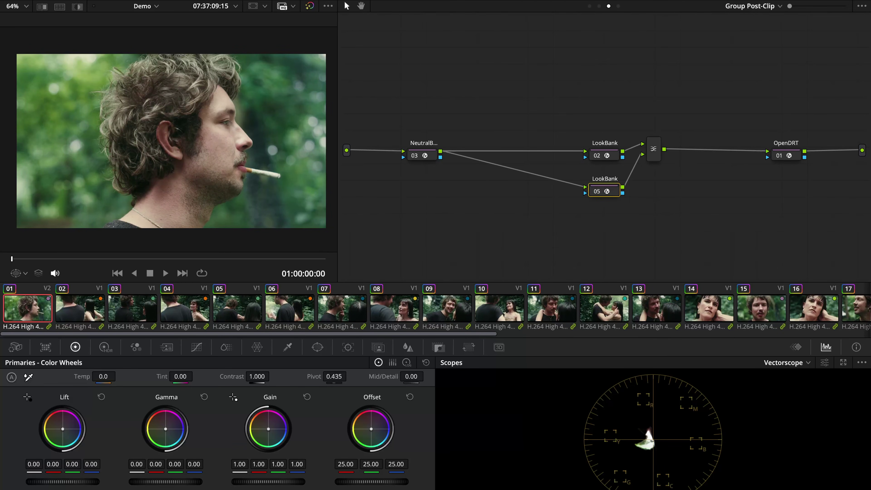
{"action": "key", "text": "Delete"}
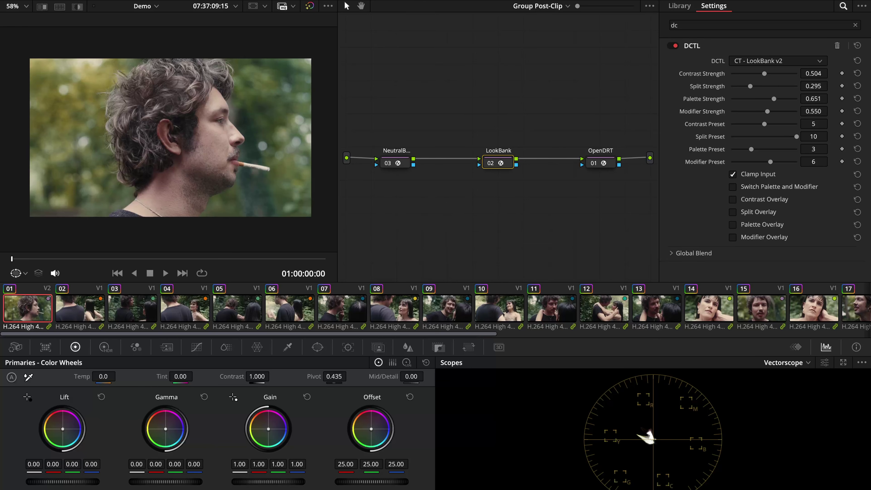
Set the Neutral Bias node's Temp to 0.163, Tint to -0.116 and Sat Key to -0.767
{"action": "left_click", "coordinate": [394, 161]}
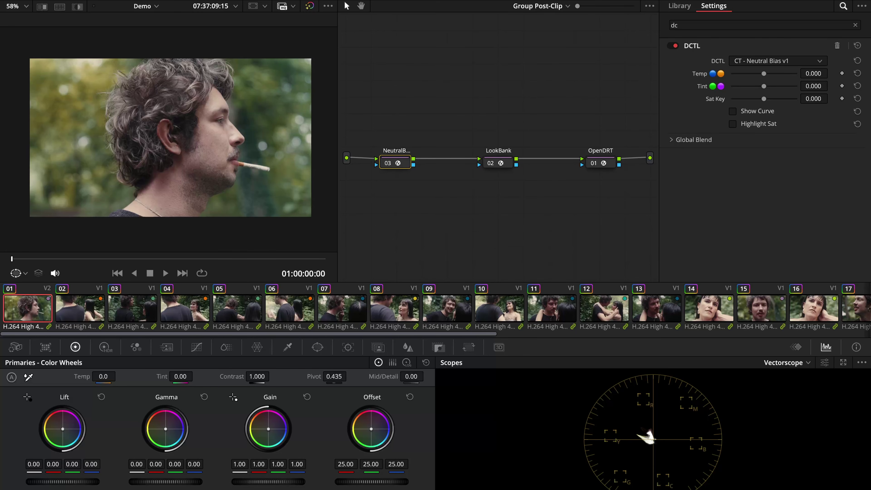
{"action": "left_click_drag", "start_coordinate": [813, 73], "coordinate": [824, 73]}
{"action": "mouse_move", "coordinate": [763, 86]}
{"action": "left_mouse_down"}
{"action": "mouse_move", "coordinate": [759, 99]}
{"action": "mouse_move", "coordinate": [739, 99]}
{"action": "left_mouse_up"}
{"action": "left_click_drag", "start_coordinate": [740, 99], "coordinate": [739, 99]}
Toggle the Neutral Bias and LookBank nodes off and on together to compare the image with and without the look
{"action": "left_click_drag", "start_coordinate": [516, 185], "coordinate": [411, 149]}
{"action": "key", "text": "ctrl+d"}
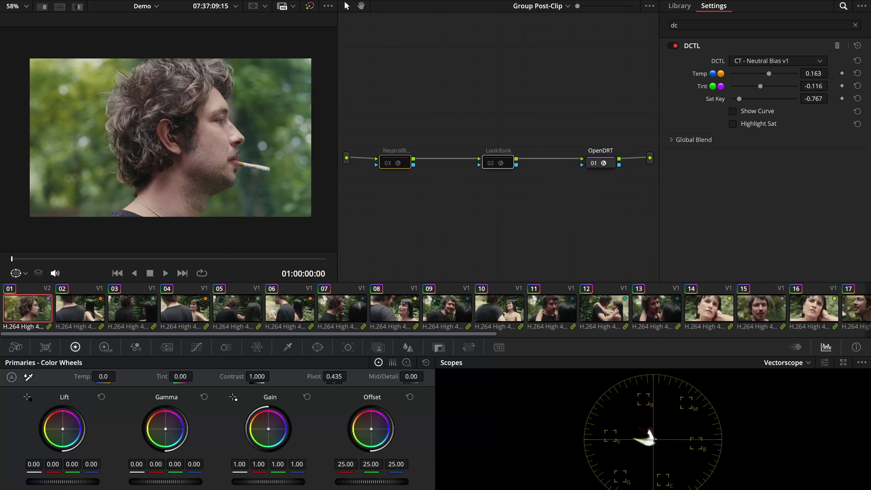
{"action": "key", "text": "ctrl+d"}
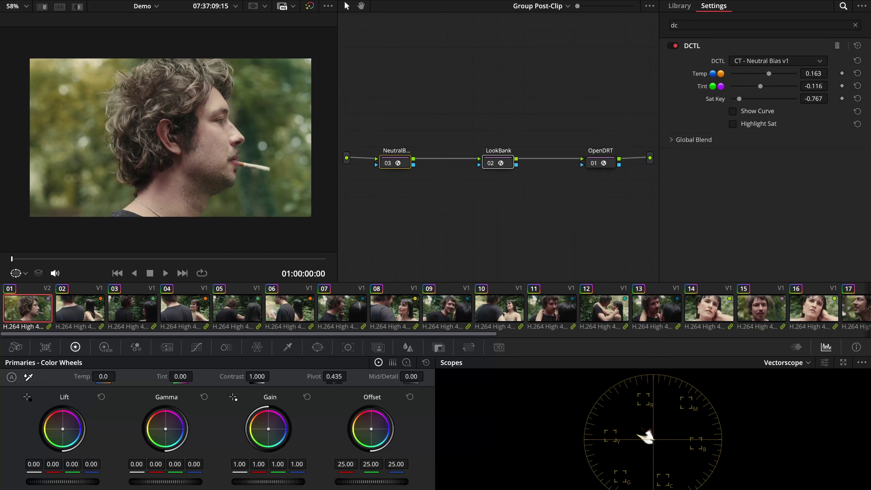
{"action": "key", "text": "ctrl+d"}
{"action": "key", "text": "ctrl+d"}
{"action": "key", "text": "ctrl+d"}
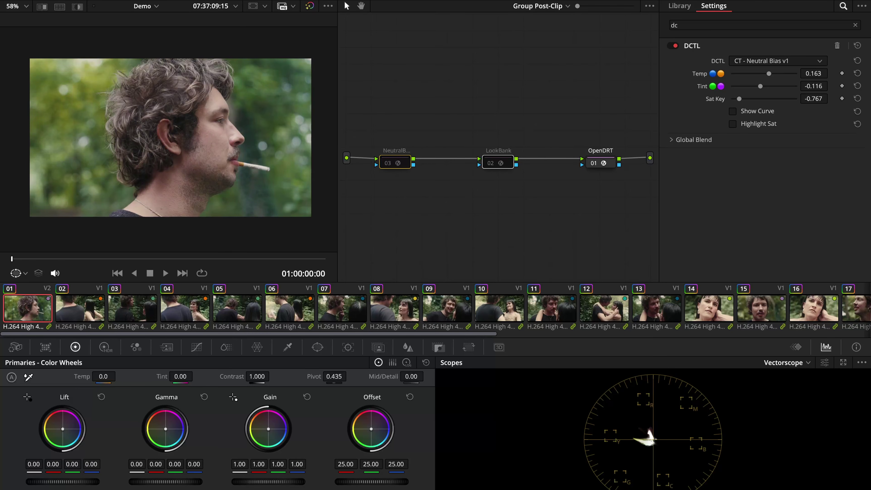
{"action": "key", "text": "ctrl+d"}
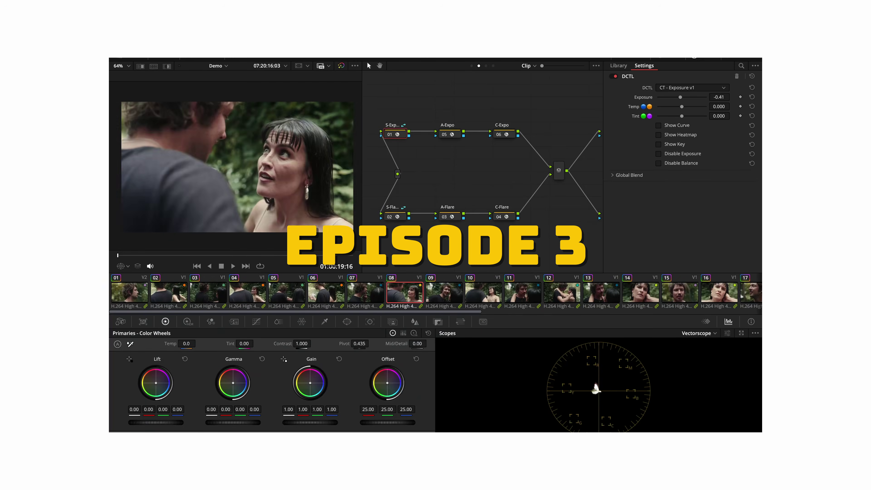
Go back and forth through the timeline's clips to compare how their exposure and colour balance match
{"action": "key", "text": "Up"}
{"action": "key", "text": "Up"}
{"action": "key", "text": "Down"}
{"action": "key", "text": "Down"}
{"action": "key", "text": "Down"}
{"action": "key", "text": "Down"}
{"action": "key", "text": "Down"}
{"action": "key", "text": "Down"}
{"action": "key", "text": "Down"}
{"action": "key", "text": "Down"}
{"action": "key", "text": "Down"}
{"action": "key", "text": "Up"}
{"action": "key", "text": "Up"}
{"action": "key", "text": "Up"}
{"action": "key", "text": "Up"}
{"action": "key", "text": "Up"}
{"action": "key", "text": "Up"}
{"action": "key", "text": "Up"}
{"action": "key", "text": "Up"}
{"action": "key", "text": "Up"}
{"action": "key", "text": "Up"}
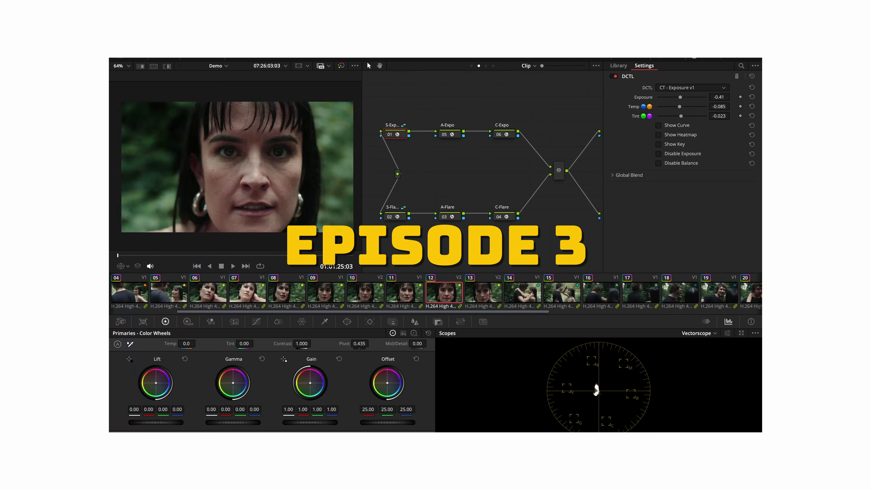
{"action": "key", "text": "Down"}
{"action": "key", "text": "Down"}
{"action": "key", "text": "Down"}
{"action": "key", "text": "Down"}
{"action": "key", "text": "Down"}
{"action": "key", "text": "Down"}
{"action": "key", "text": "Down"}
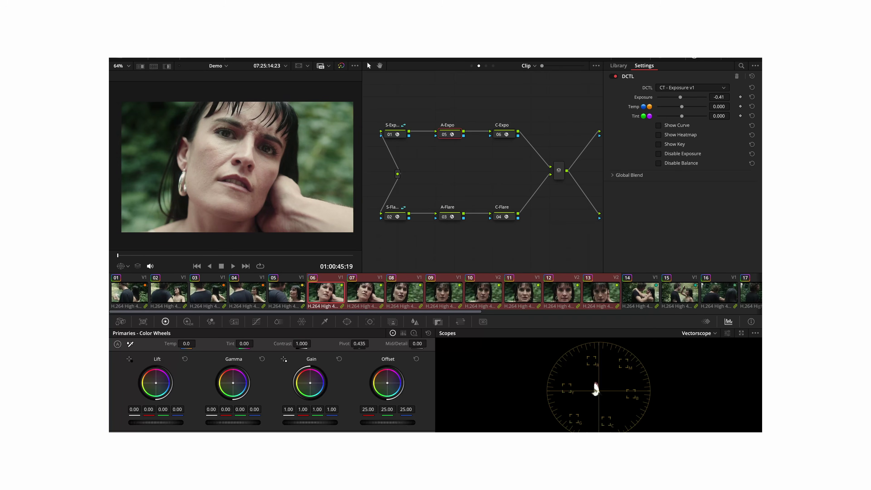
Select clips 08 through 13, the woman's close-up shots, in the timeline
{"action": "key", "text": "Down"}
{"action": "key", "text": "Down"}
{"action": "left_click", "coordinate": [404, 292]}
{"action": "left_click", "coordinate": [601, 292], "text": "shift"}
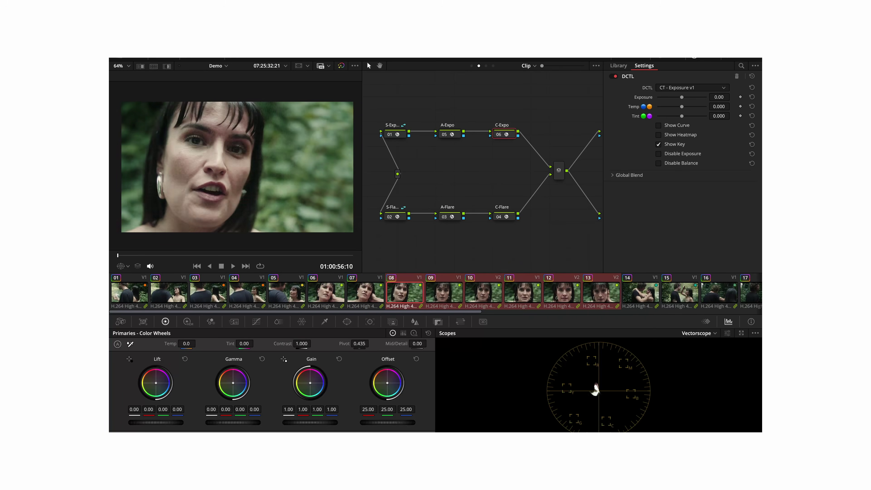